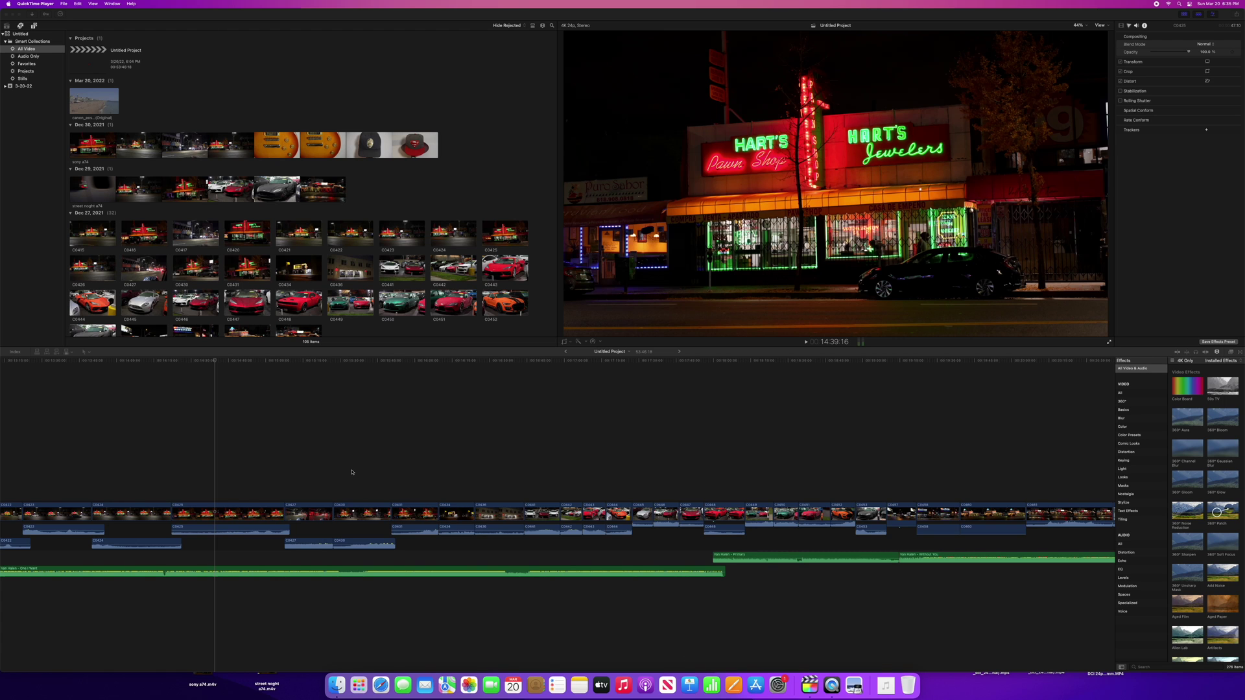
Step: Bring Final Cut Pro to the front over QuickTime Player, showing the night-street timeline
{"action": "left_click", "coordinate": [153, 365]}
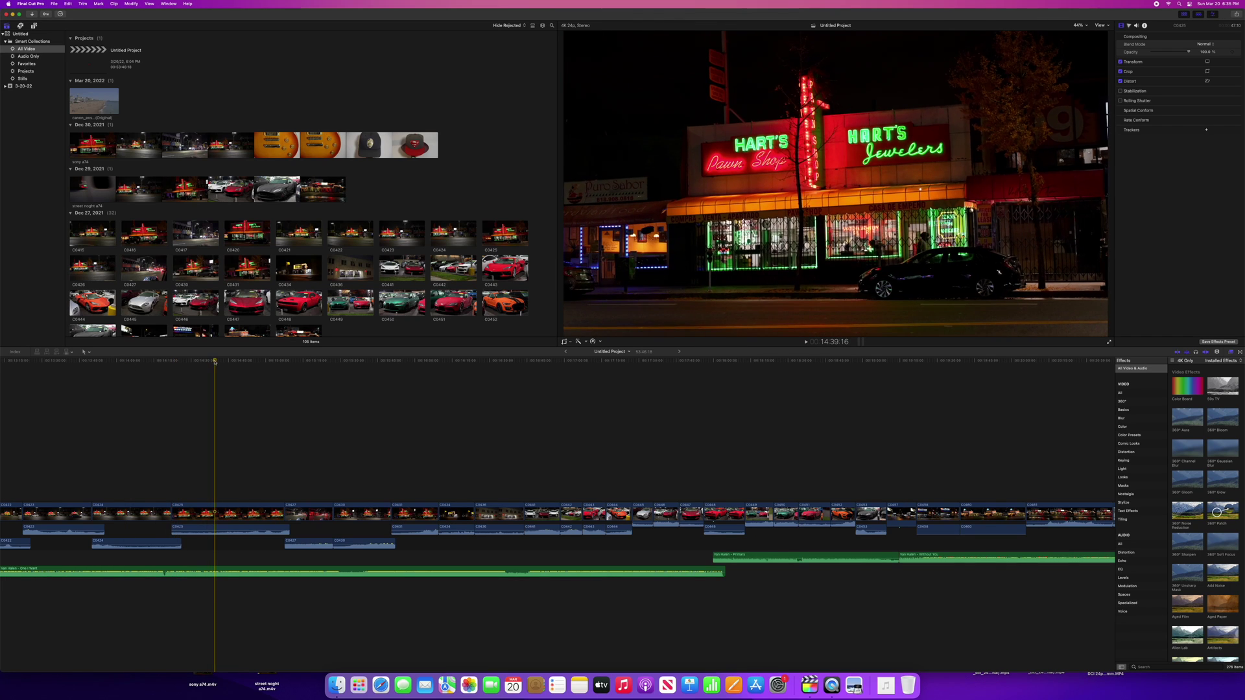
Step: Scrub through the project to the Bail Bonds shot and play from there
{"action": "left_click_drag", "start_coordinate": [214, 361], "coordinate": [138, 376]}
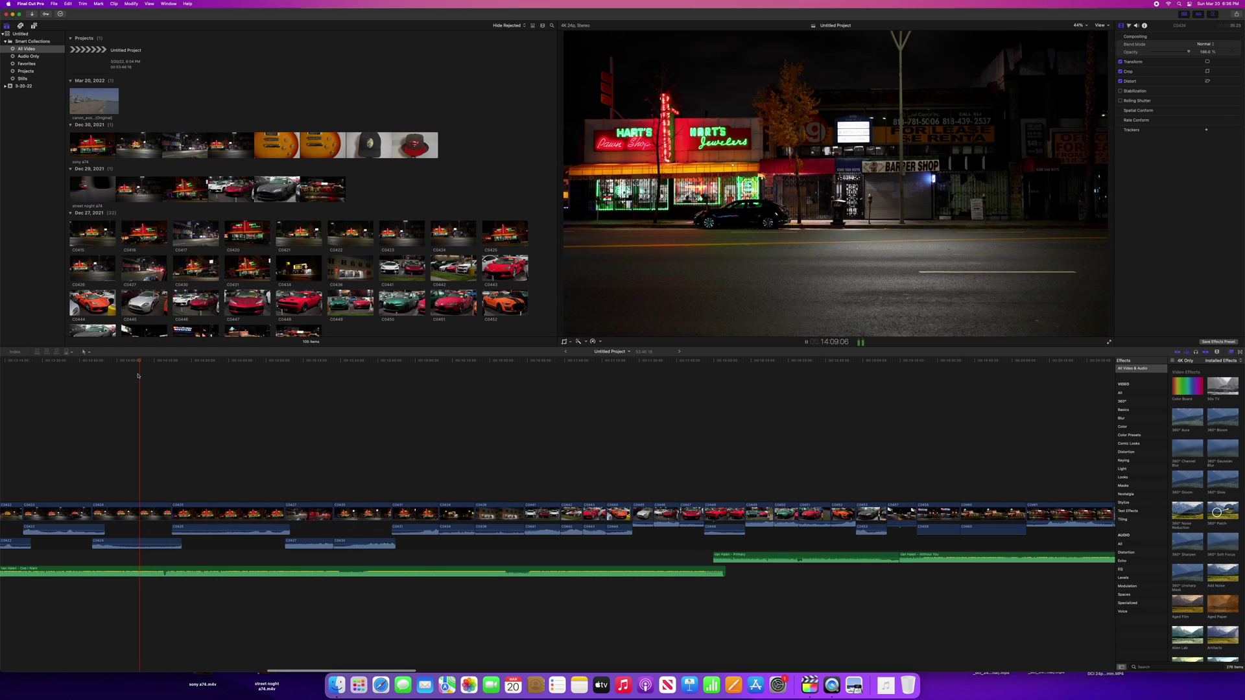
{"action": "mouse_move", "coordinate": [437, 362]}
{"action": "left_mouse_down"}
{"action": "mouse_move", "coordinate": [453, 364]}
{"action": "mouse_move", "coordinate": [436, 365]}
{"action": "left_mouse_up"}
{"action": "key", "text": "space"}
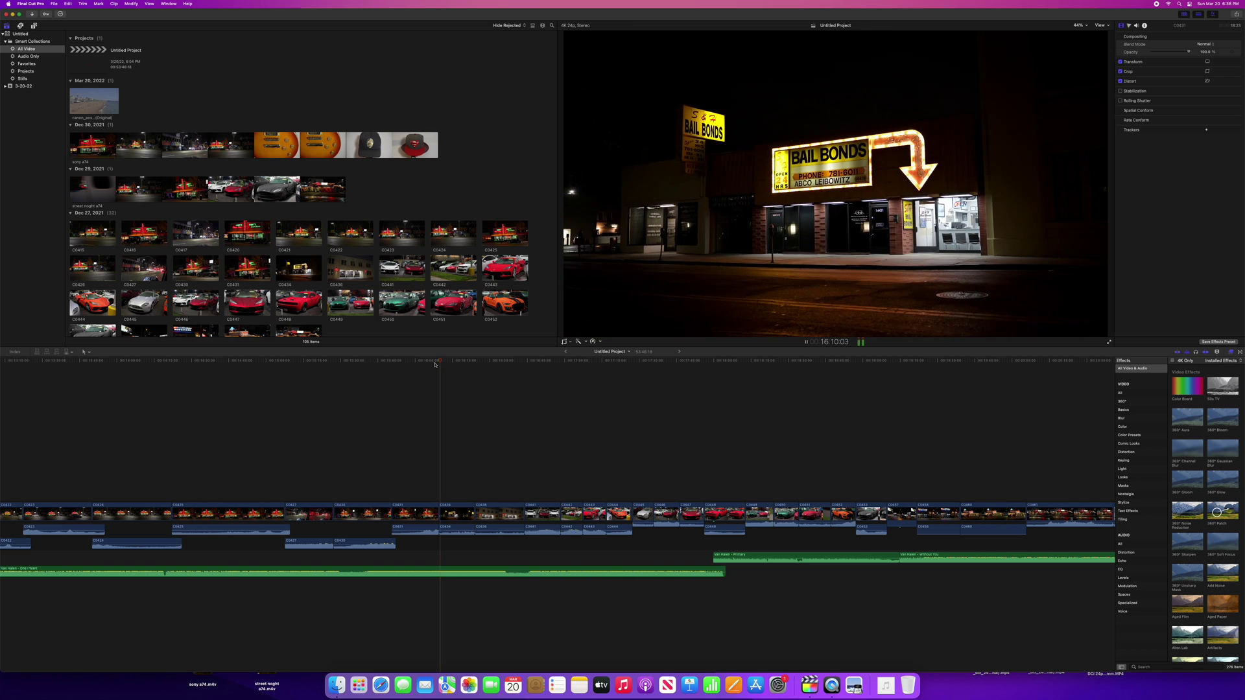
Step: Trim the end of clip C0431 after the pawn shop shot, then review into Bail Bonds
{"action": "scroll", "coordinate": [436, 365], "scroll_direction": "left", "scroll_amount": 1}
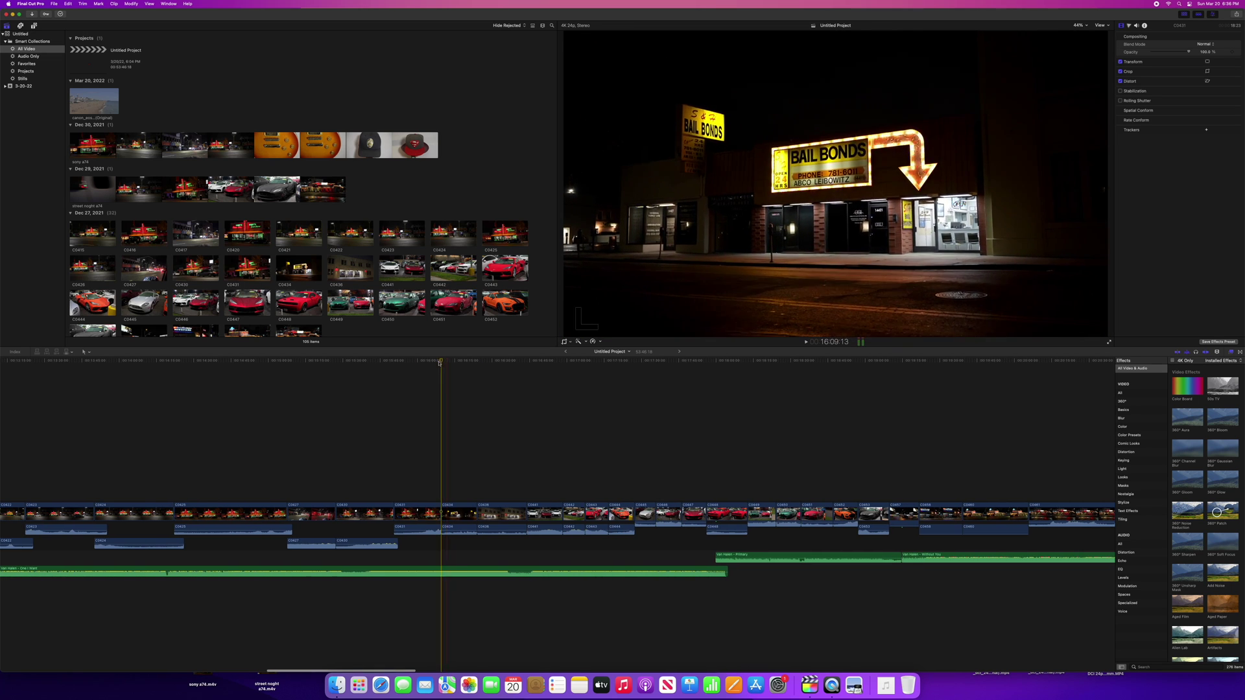
{"action": "left_click_drag", "start_coordinate": [439, 363], "coordinate": [381, 363]}
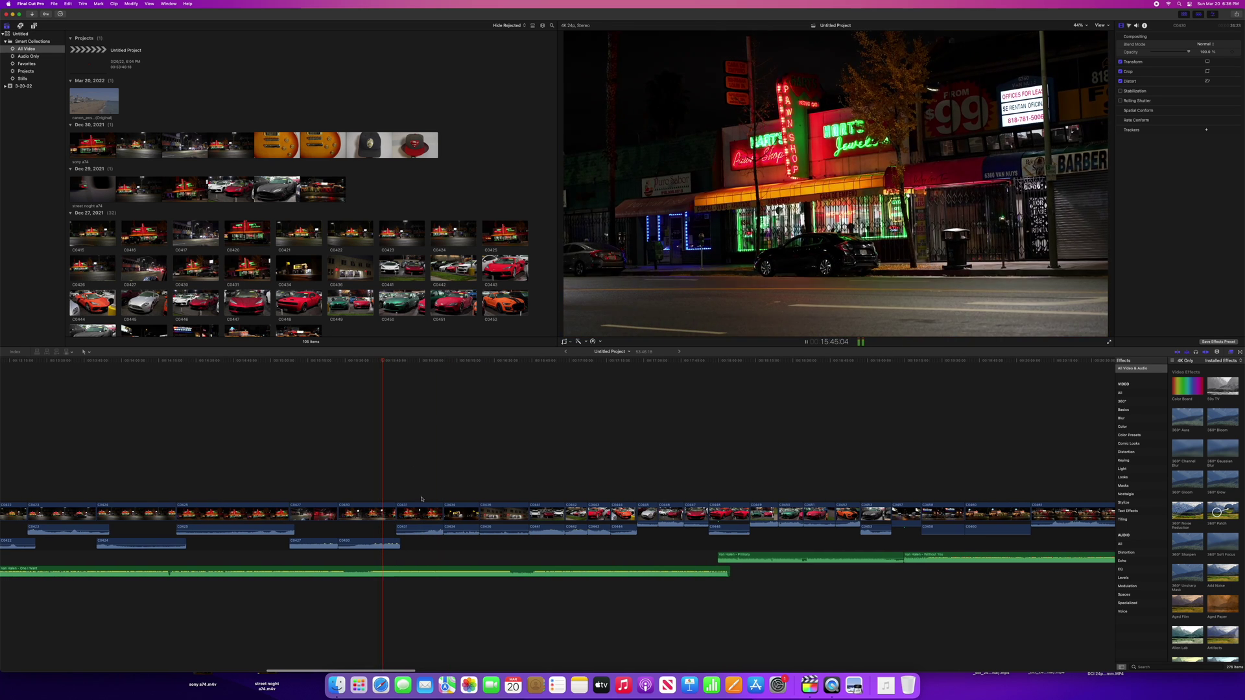
{"action": "left_click", "coordinate": [421, 511]}
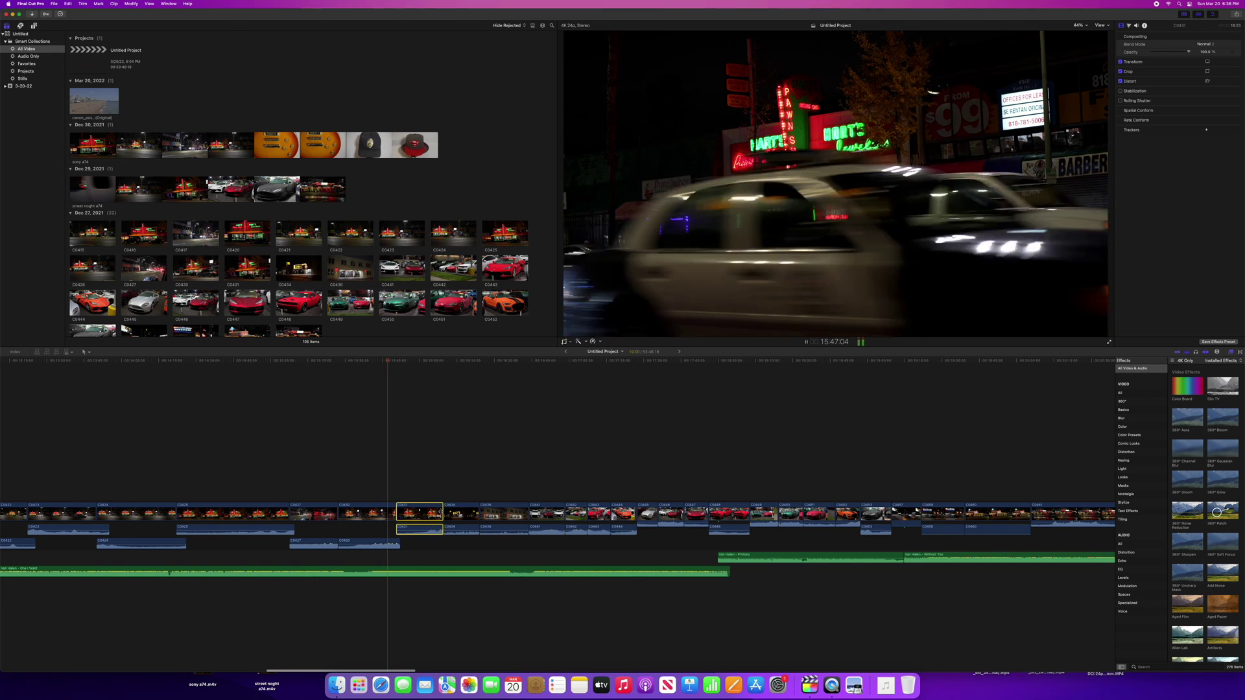
{"action": "left_click_drag", "start_coordinate": [444, 512], "coordinate": [438, 513]}
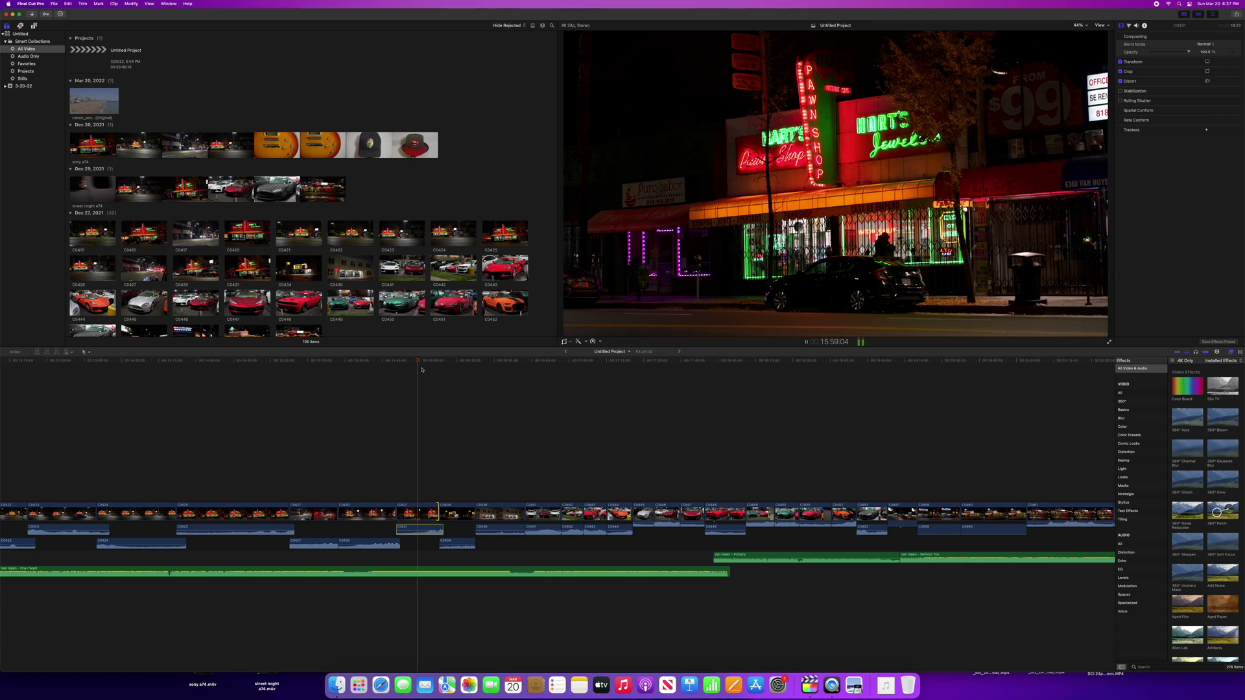
{"action": "left_click_drag", "start_coordinate": [419, 361], "coordinate": [433, 364]}
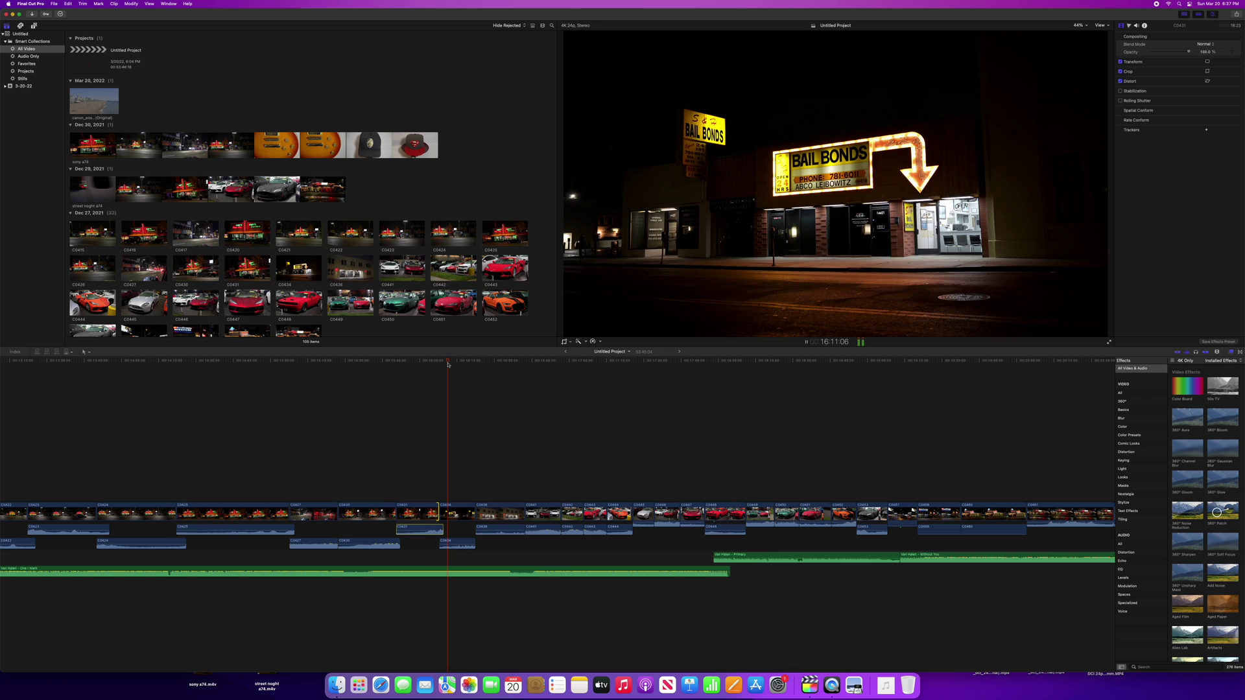
{"action": "left_click_drag", "start_coordinate": [447, 364], "coordinate": [469, 366]}
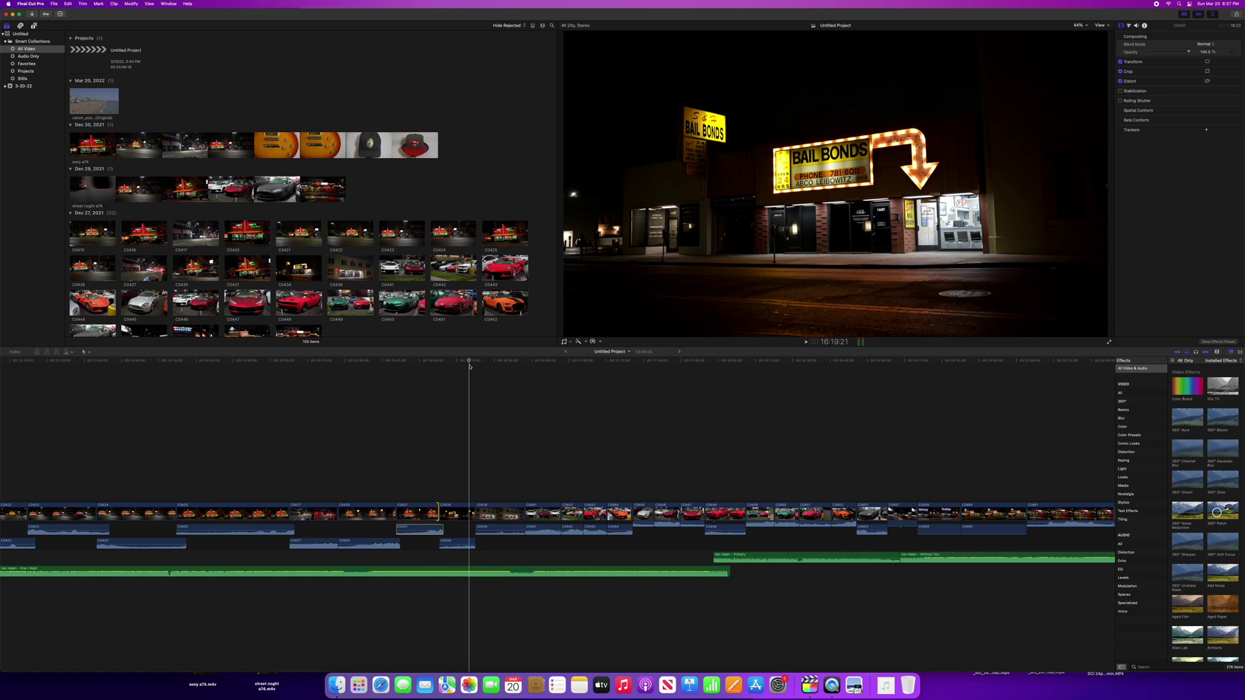
Step: Play the newsstand section and drag clip C0458 down into a connected lane
{"action": "scroll", "coordinate": [470, 367], "scroll_direction": "right", "scroll_amount": 10}
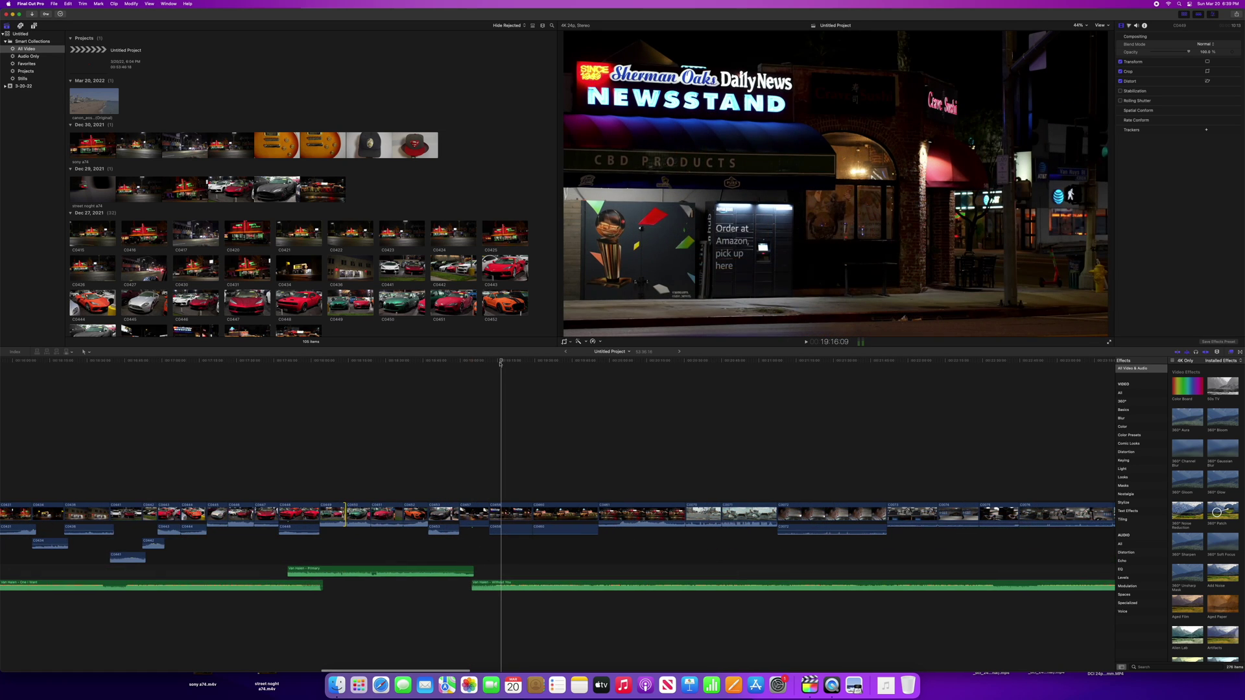
{"action": "key", "text": "space"}
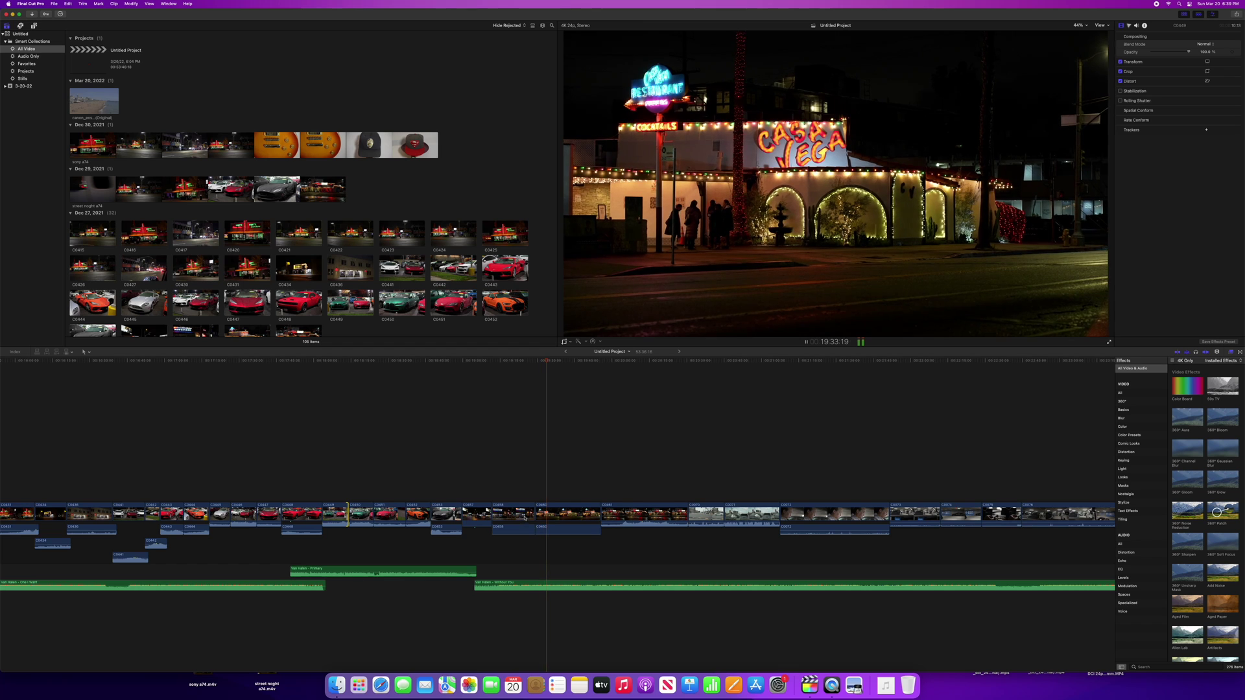
{"action": "left_click", "coordinate": [528, 517]}
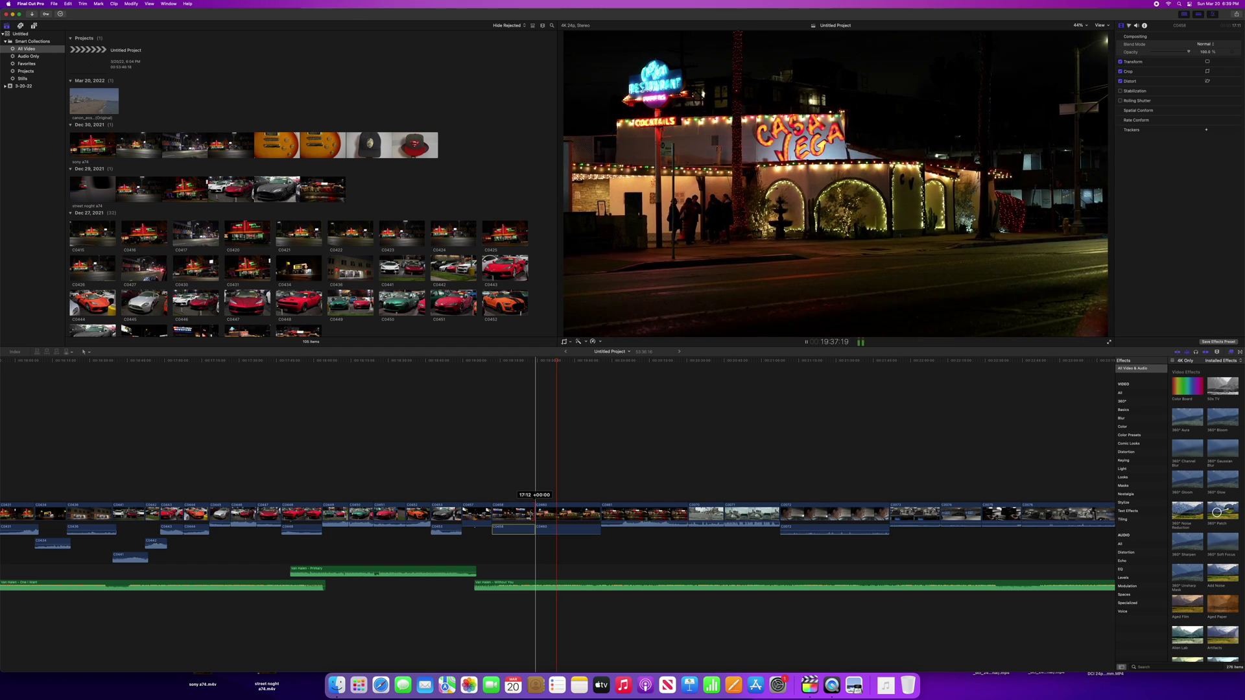
{"action": "left_click_drag", "start_coordinate": [534, 519], "coordinate": [531, 542]}
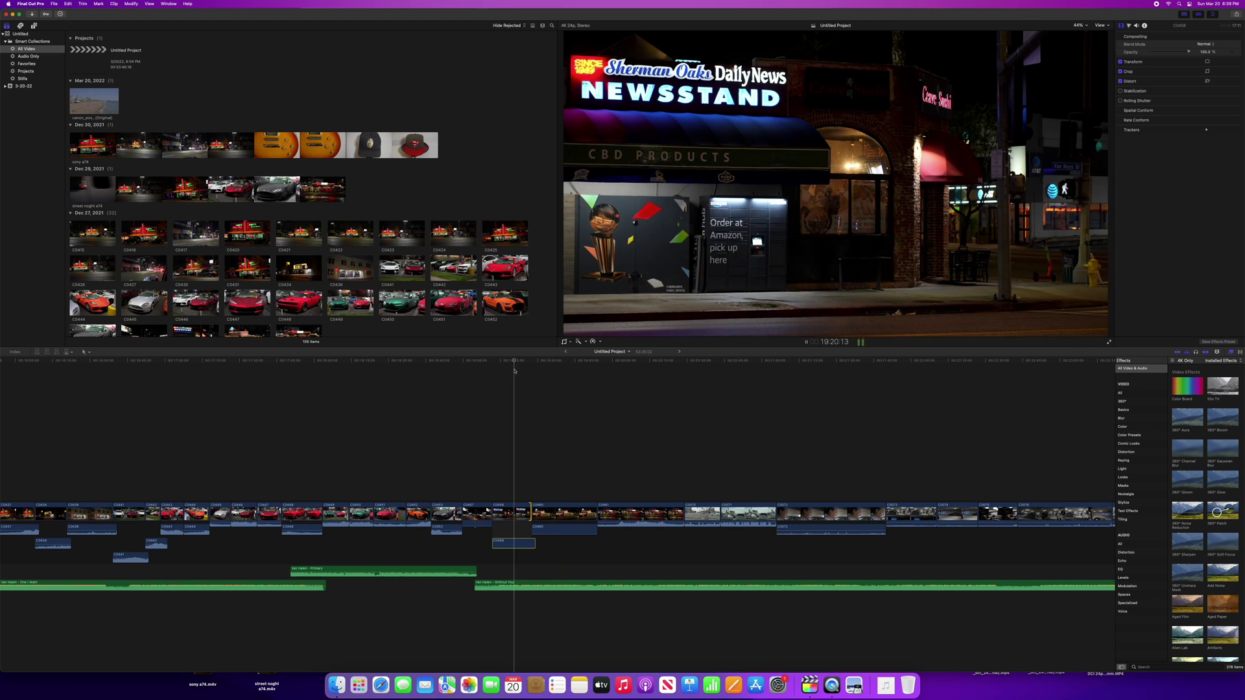
{"action": "key", "text": "space"}
{"action": "key", "text": "space"}
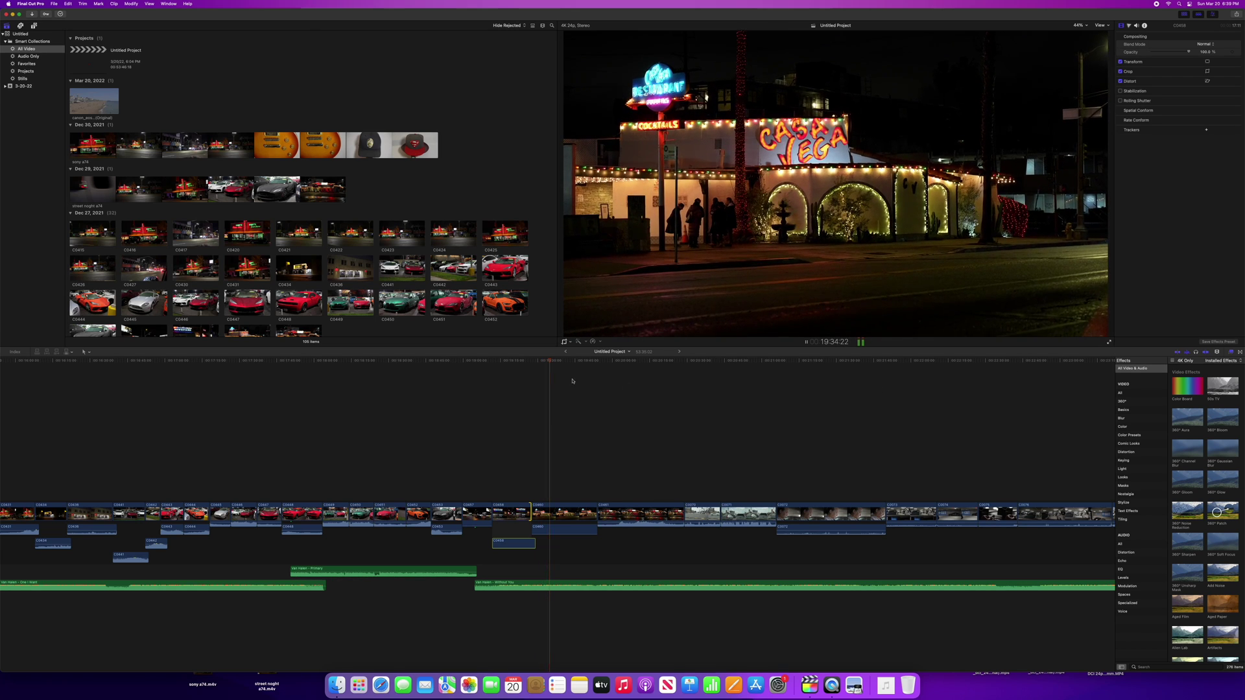
Step: Scrub the playhead through the Casa Vega 'Celebrating 65 Years' shot
{"action": "left_click", "coordinate": [608, 362]}
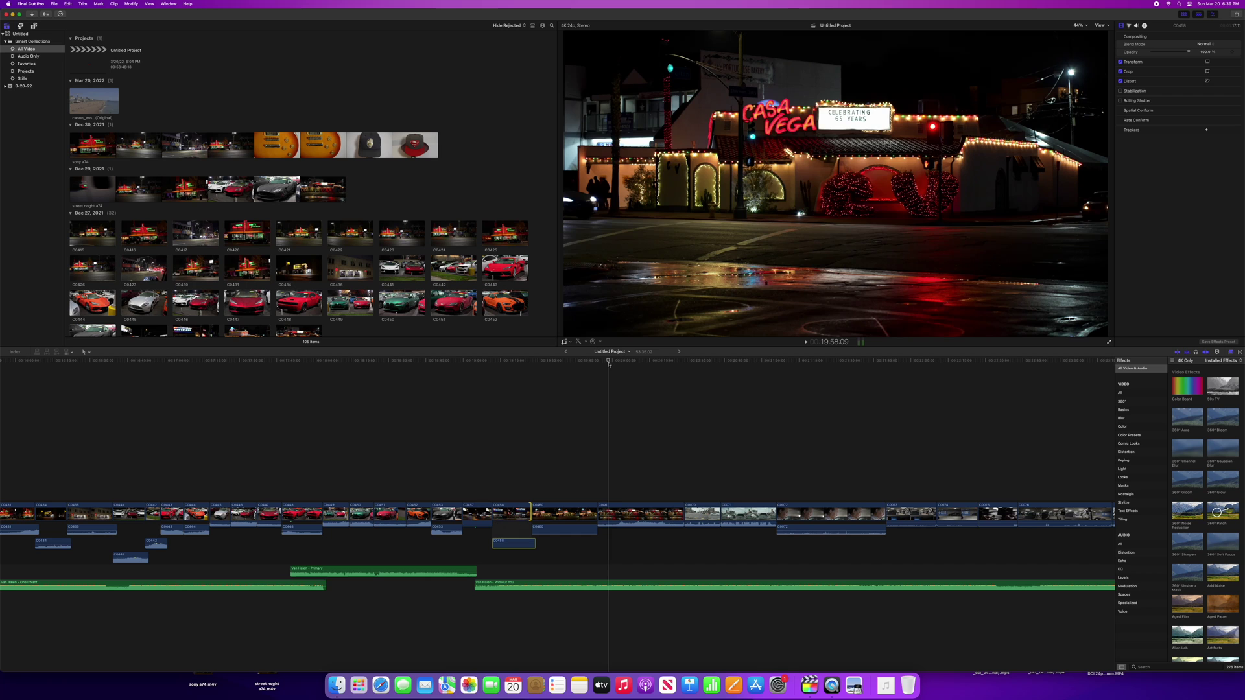
{"action": "left_click_drag", "start_coordinate": [608, 363], "coordinate": [728, 360]}
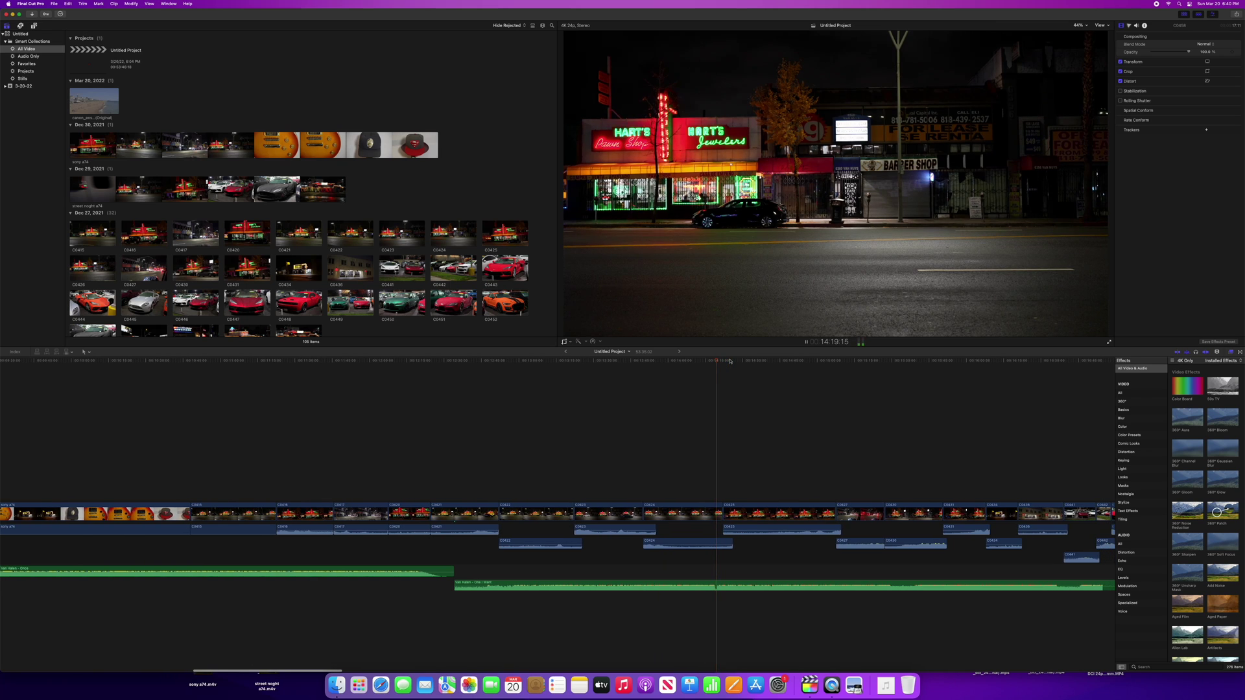
Step: Fit the project, preview the cat shot near the end, zoom in and select clip C0113
{"action": "key", "text": "shift+z"}
{"action": "left_click", "coordinate": [849, 361]}
{"action": "left_click_drag", "start_coordinate": [849, 361], "coordinate": [855, 363]}
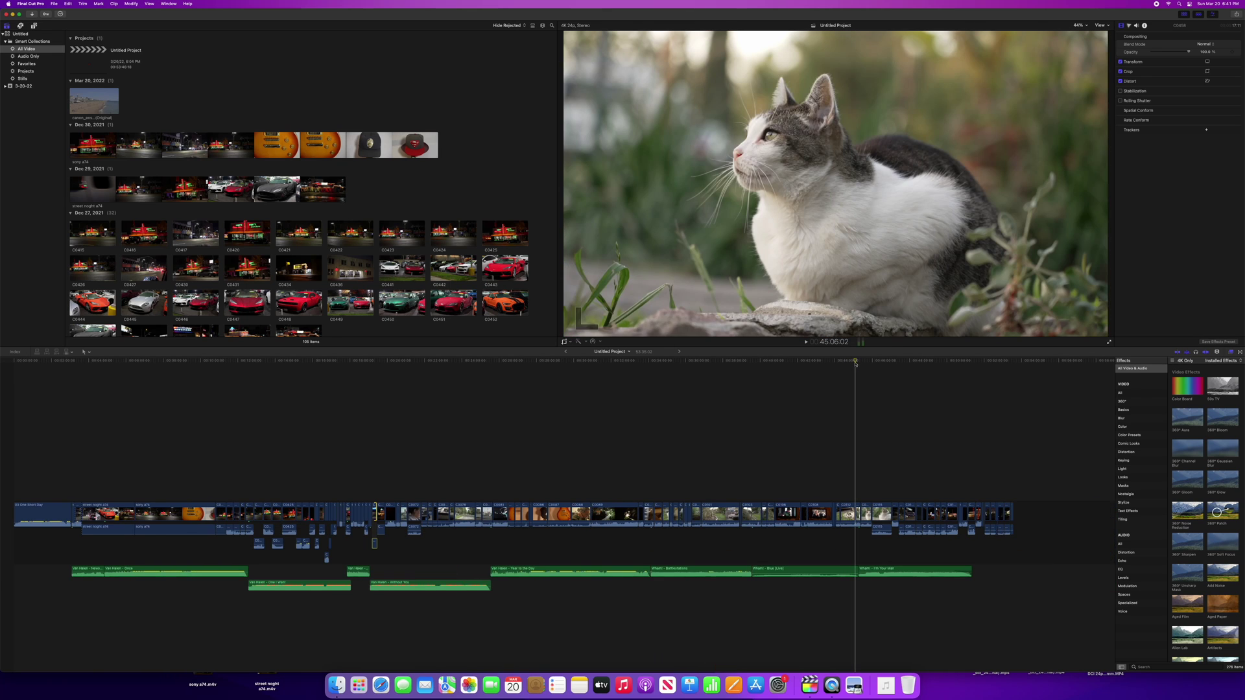
{"action": "key", "text": "space"}
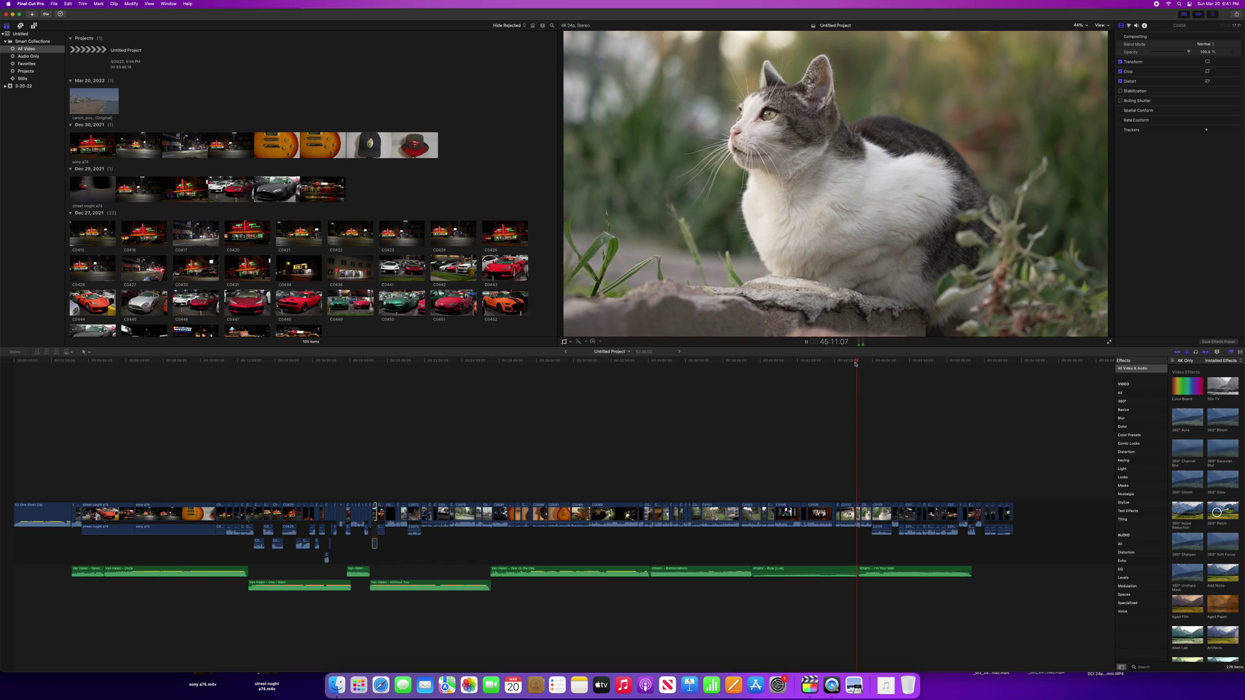
{"action": "key", "text": "space"}
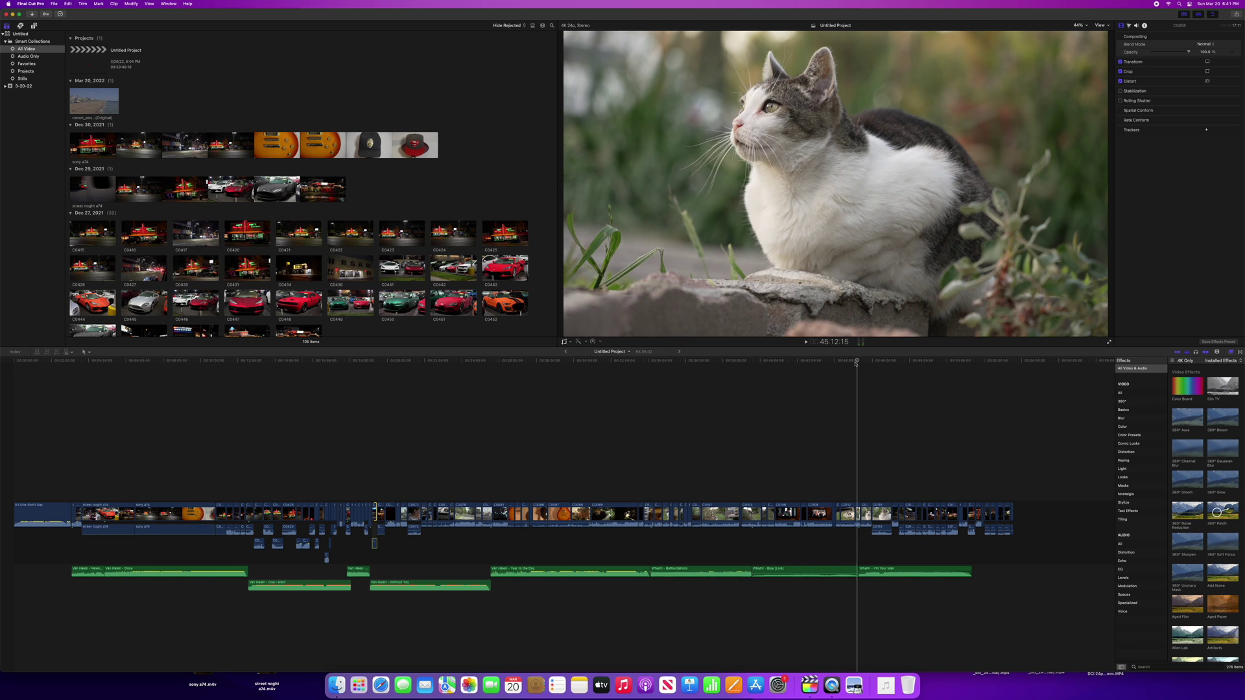
{"action": "key", "text": "super+equal"}
{"action": "key", "text": "super+equal"}
{"action": "key", "text": "super+equal"}
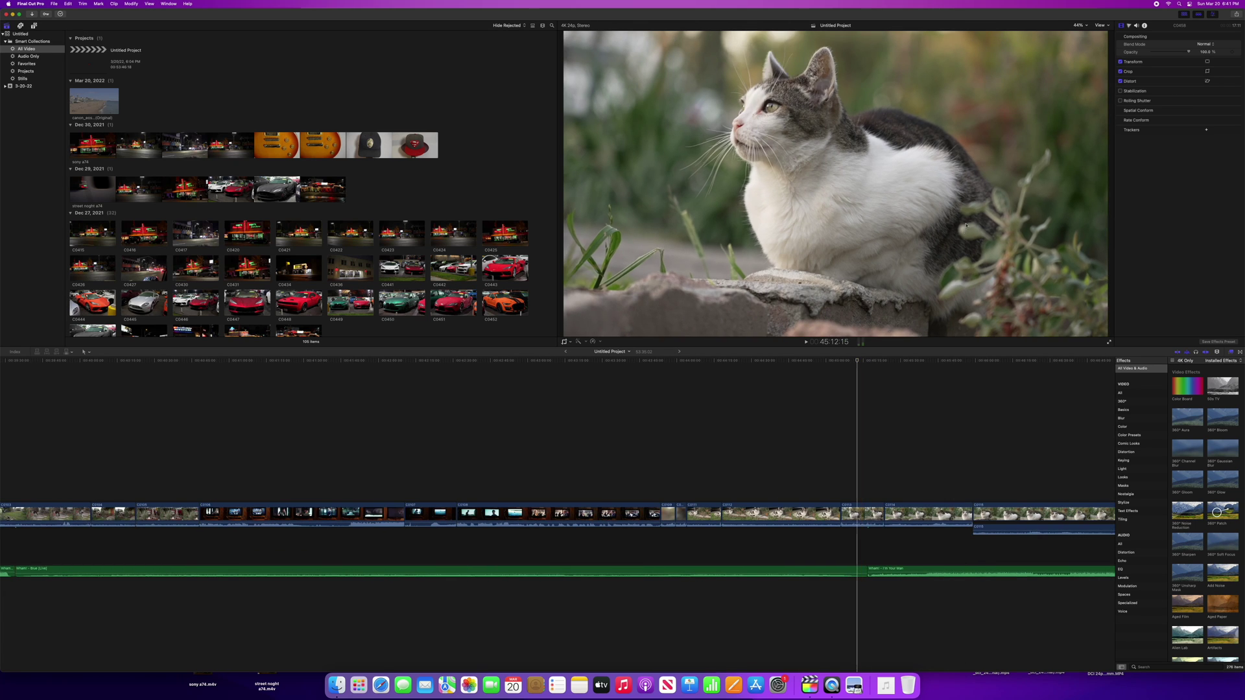
{"action": "left_click", "coordinate": [868, 515]}
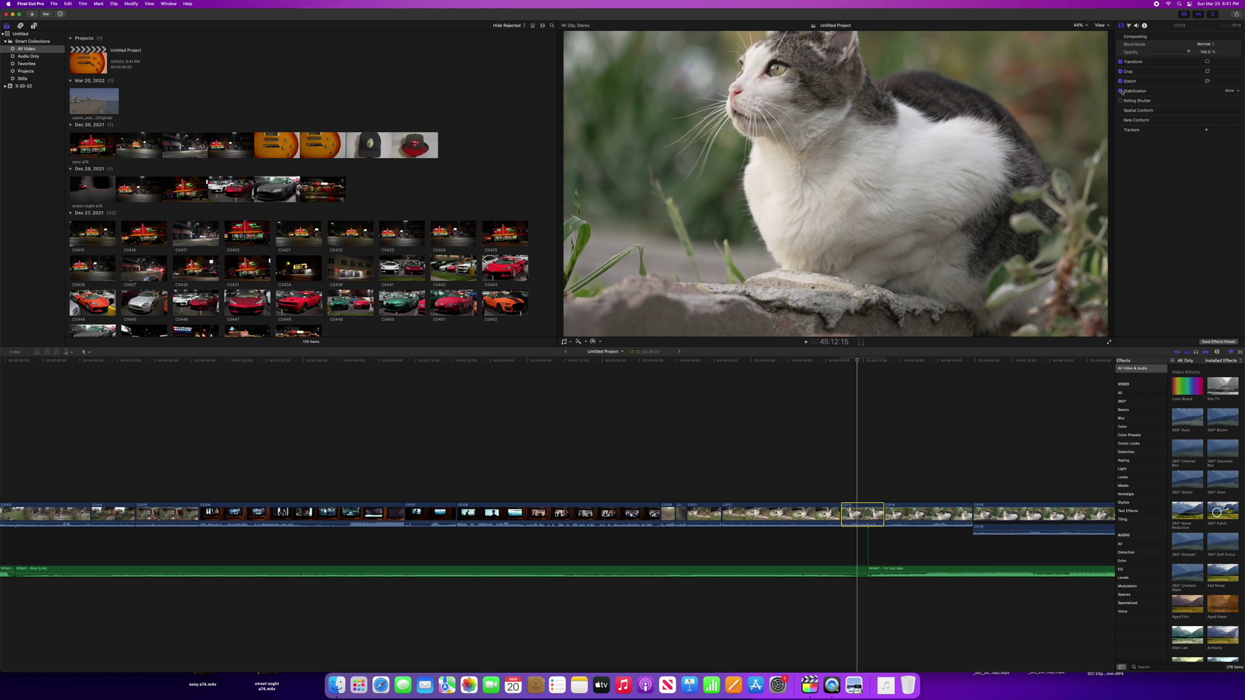
Step: Move the playhead back slightly and play the stabilized cat clip to check it
{"action": "left_click", "coordinate": [841, 363]}
{"action": "left_click", "coordinate": [834, 364]}
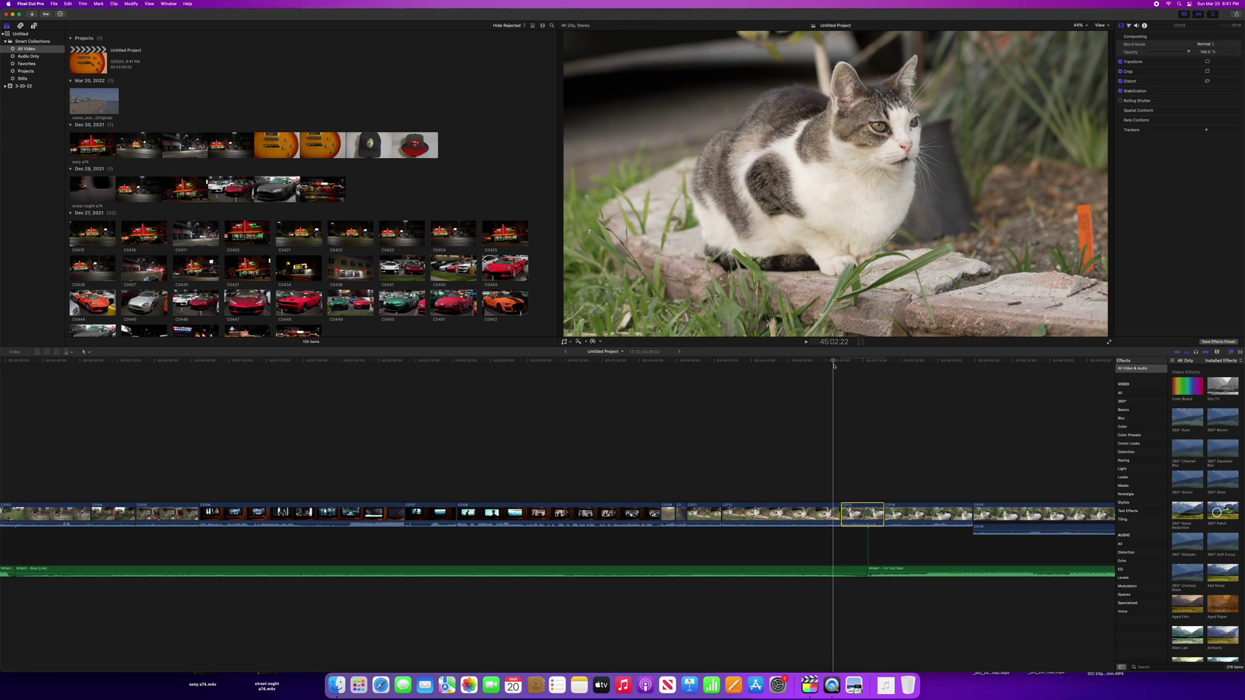
{"action": "key", "text": "space"}
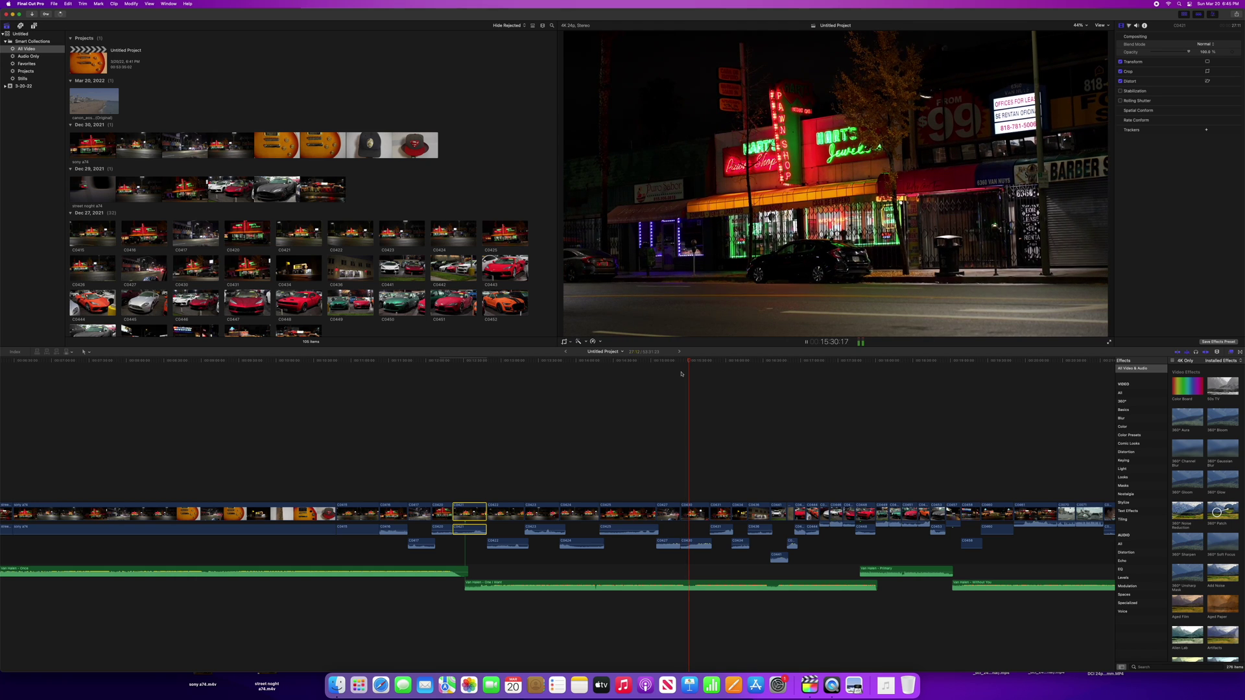
Step: Give clip C0430 a Ken Burns crop whose end frame tightens toward the pawn shop signs
{"action": "scroll", "coordinate": [681, 373], "scroll_direction": "left", "scroll_amount": 1}
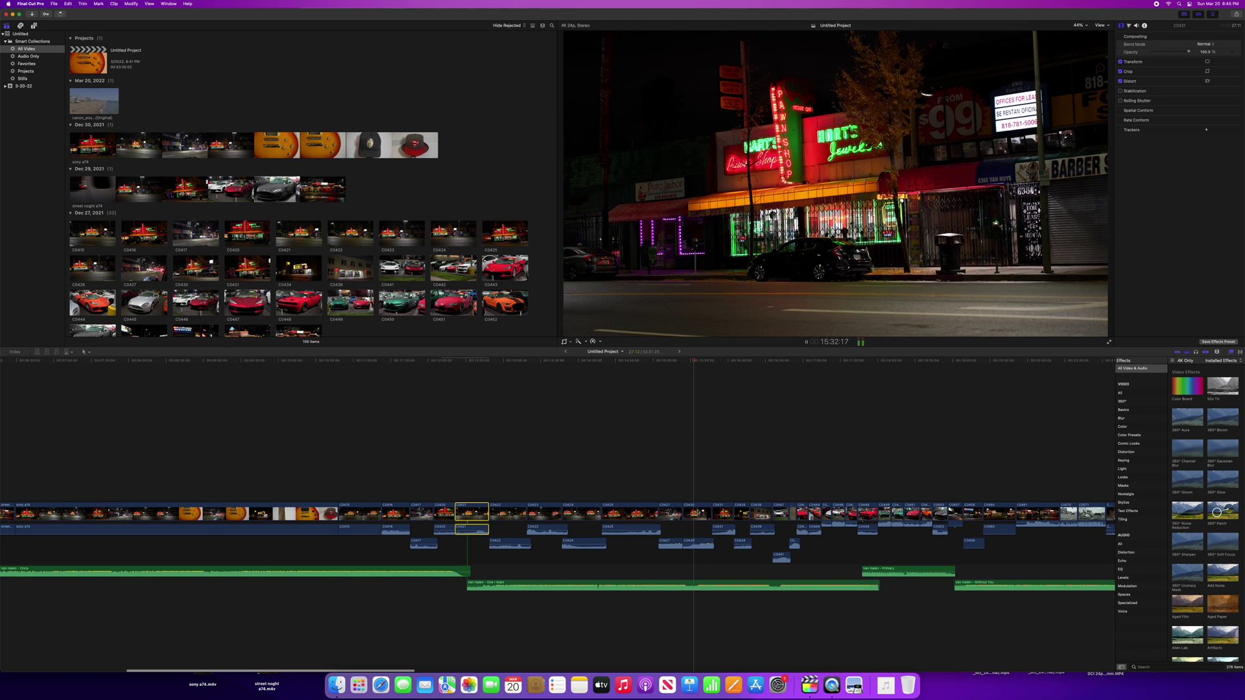
{"action": "key", "text": "space"}
{"action": "key", "text": "c"}
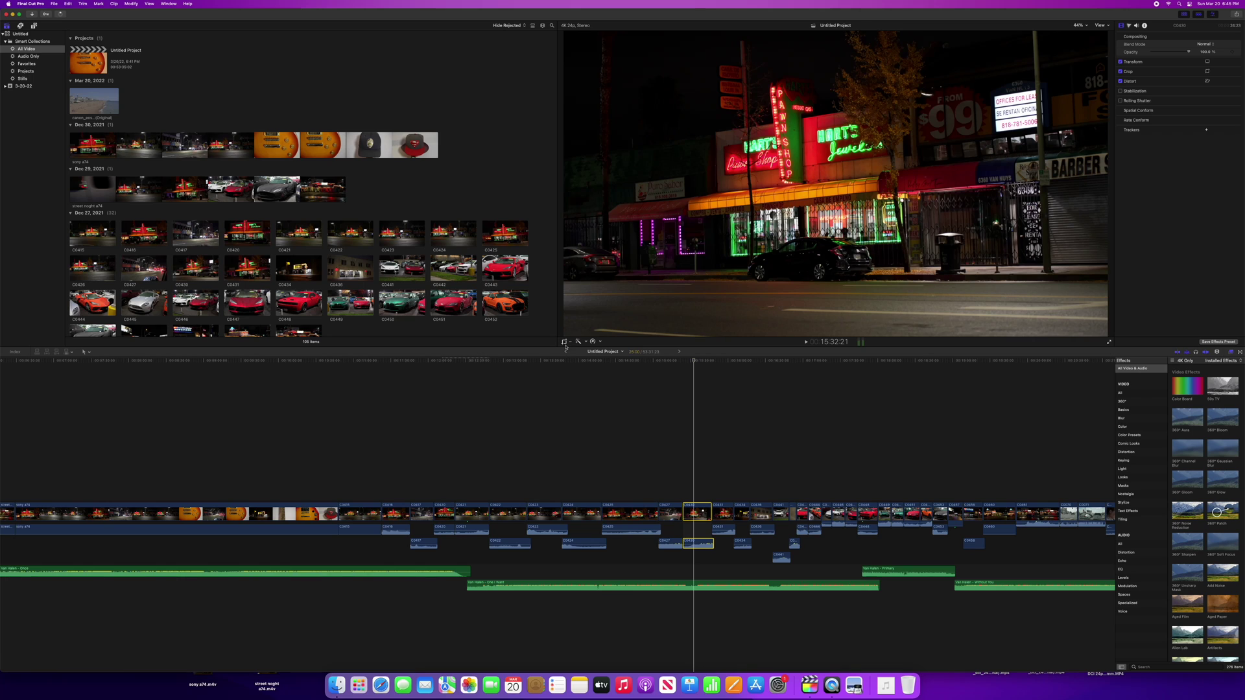
{"action": "left_click", "coordinate": [565, 344]}
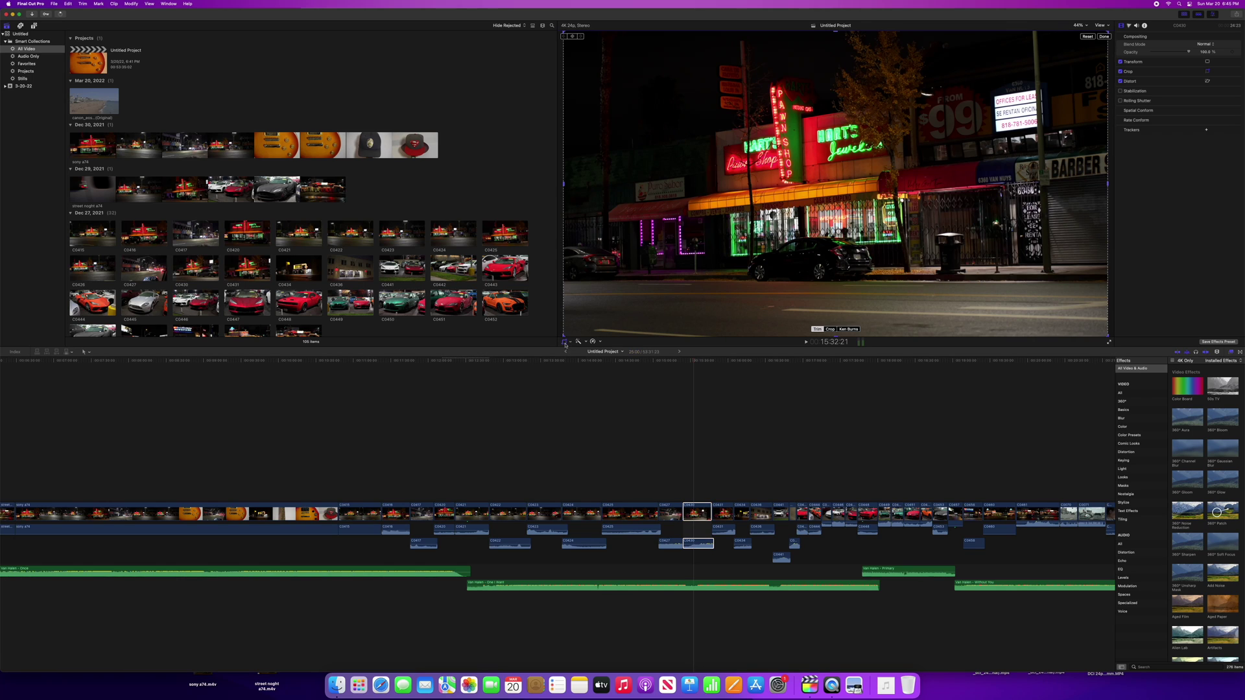
{"action": "left_click", "coordinate": [846, 330]}
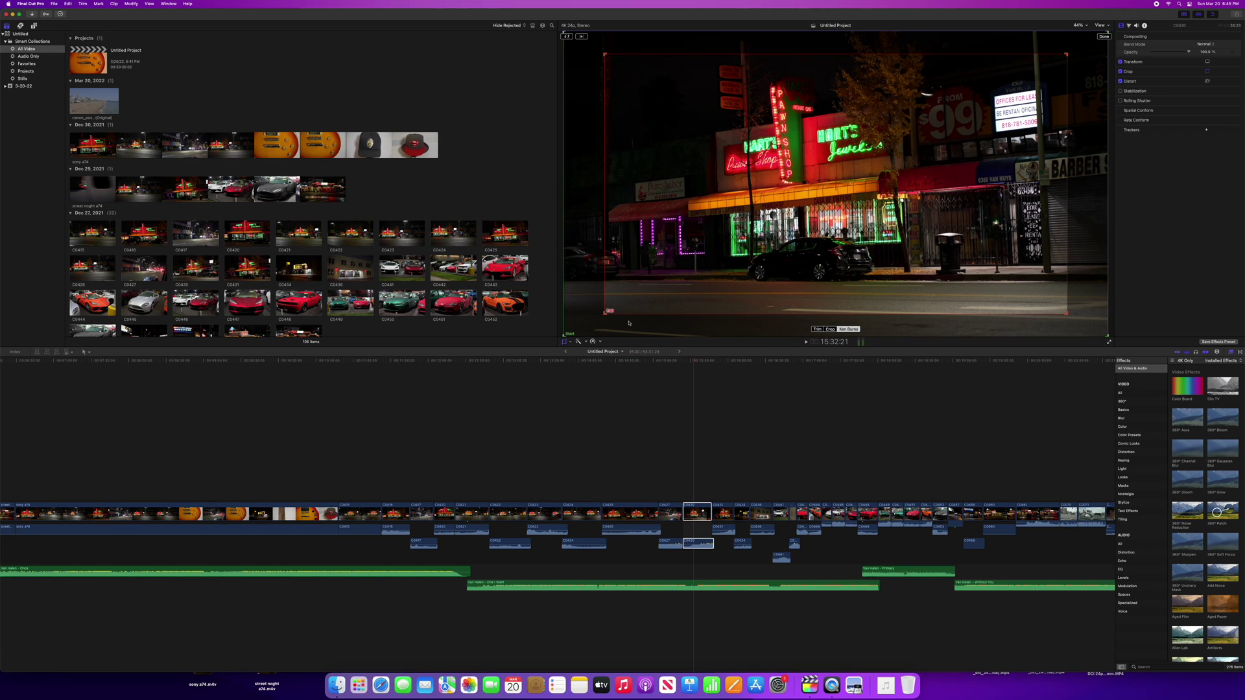
{"action": "left_click_drag", "start_coordinate": [605, 313], "coordinate": [695, 285]}
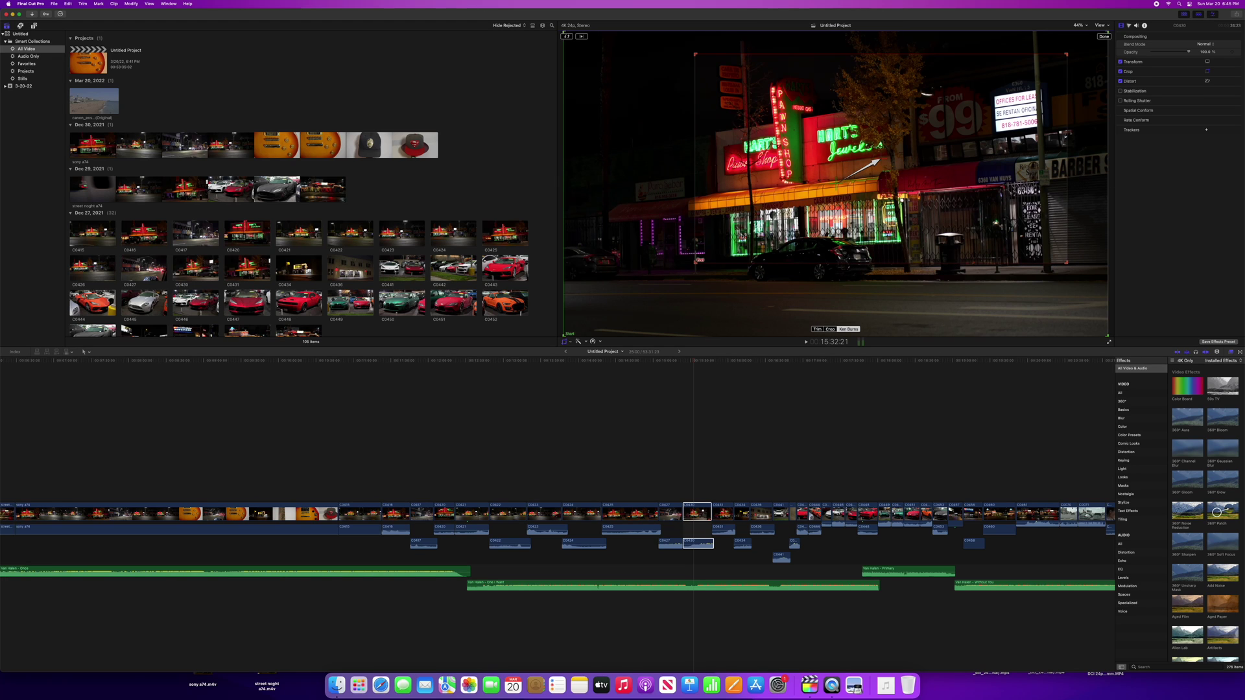
{"action": "left_click_drag", "start_coordinate": [874, 183], "coordinate": [841, 184]}
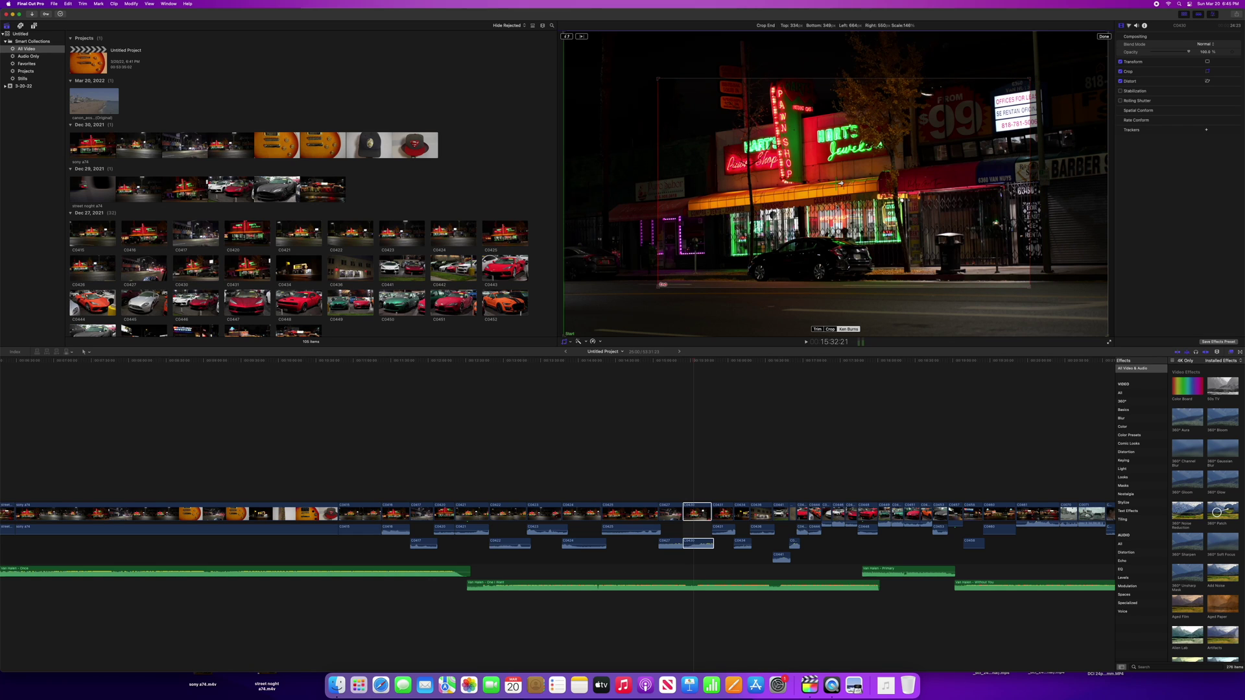
{"action": "left_click", "coordinate": [1104, 37]}
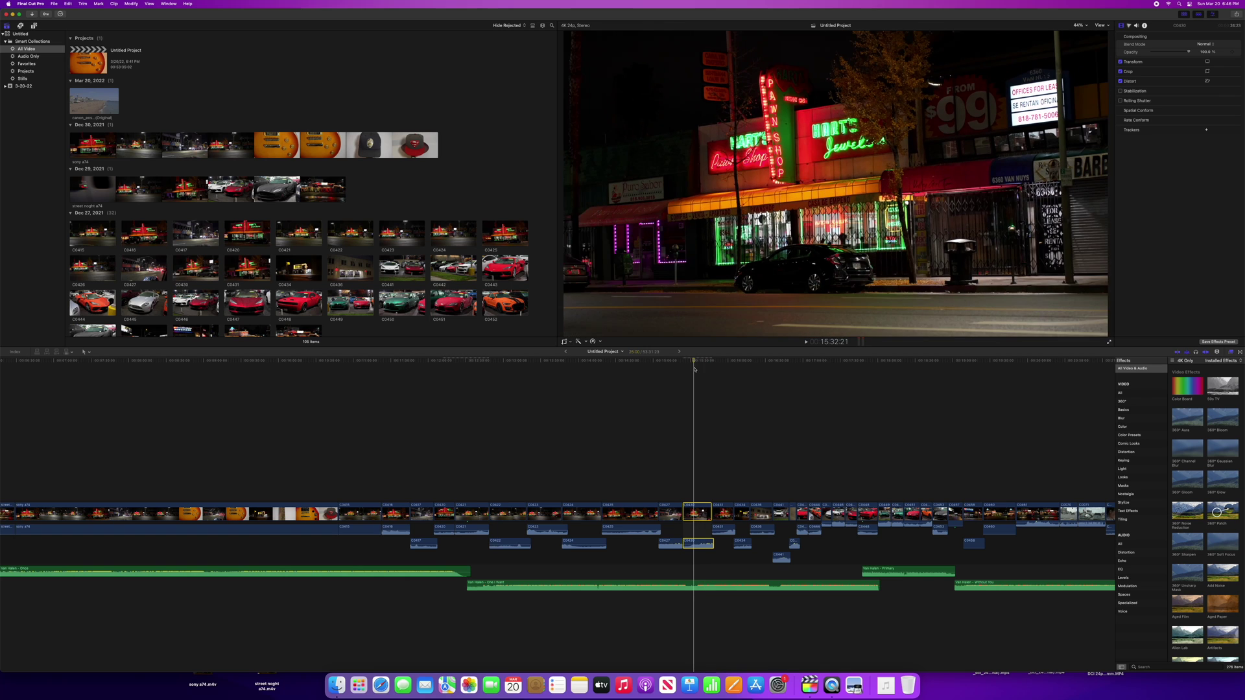
Step: Rewind the playhead to an earlier street shot before the Ken Burns zoom
{"action": "left_click_drag", "start_coordinate": [693, 363], "coordinate": [676, 365]}
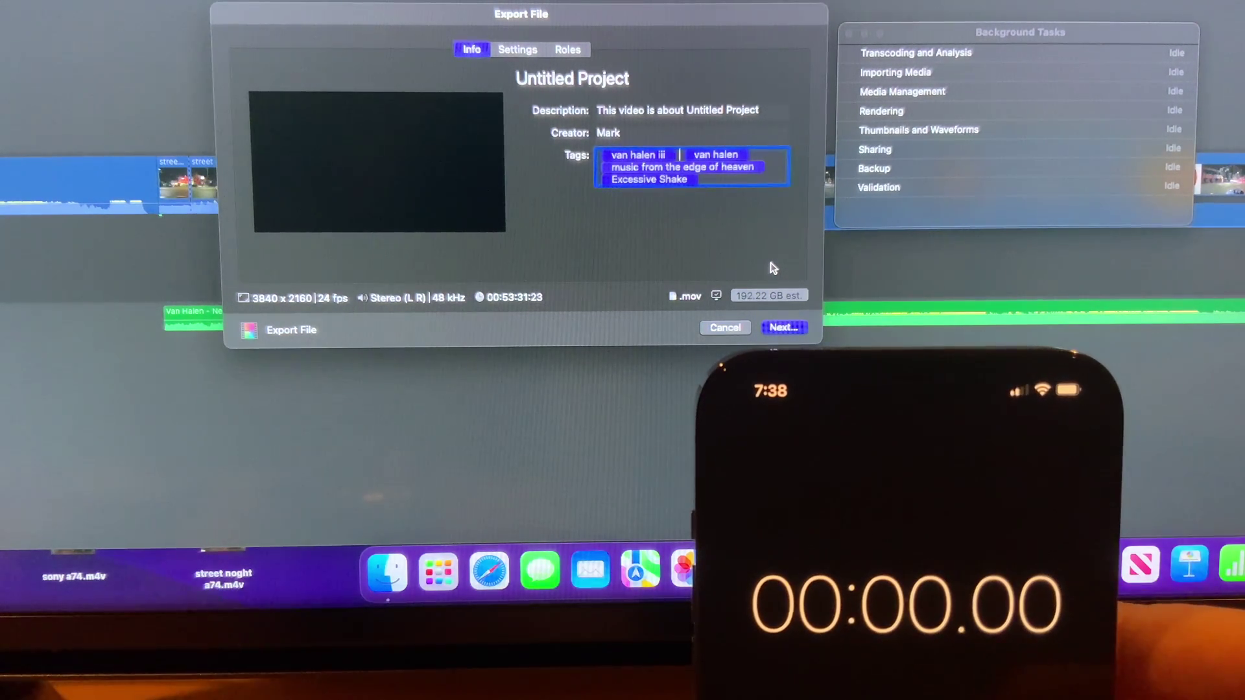
Step: Continue past the export's Info tab to the Desktop save sheet for Untitled Project
{"action": "left_click", "coordinate": [778, 329]}
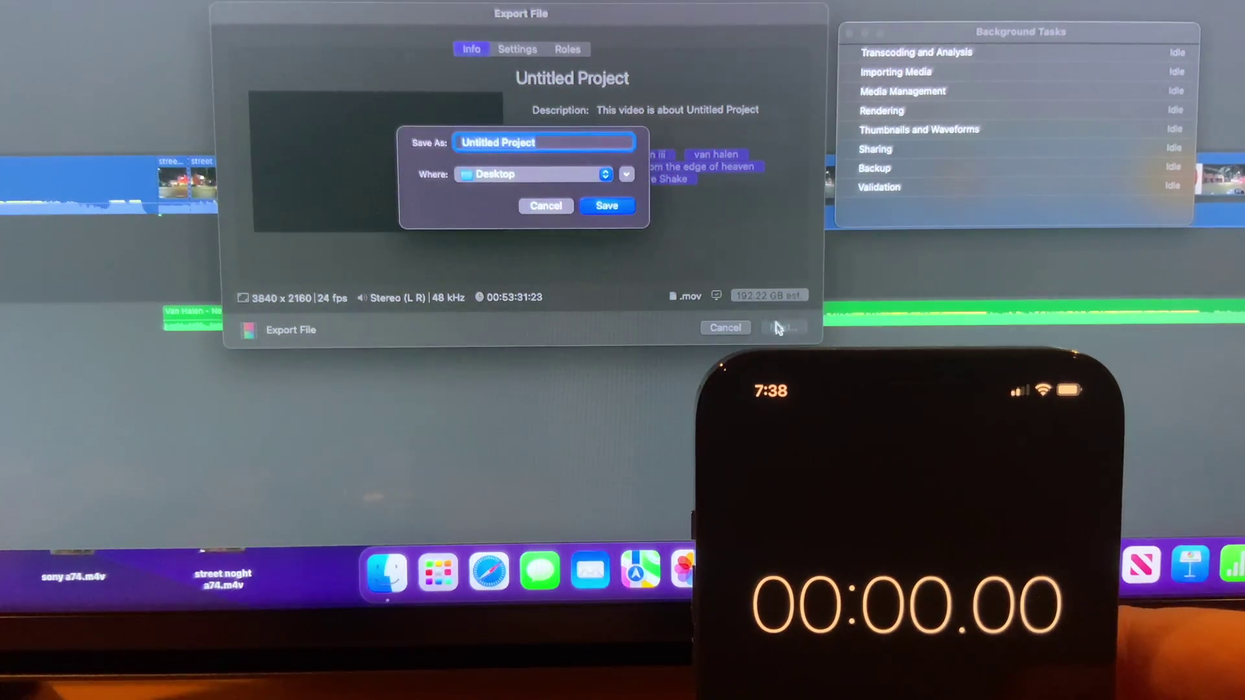
Step: Save the 3840 x 2160 Untitled Project .mov export to the Desktop to start rendering
{"action": "left_click", "coordinate": [606, 206]}
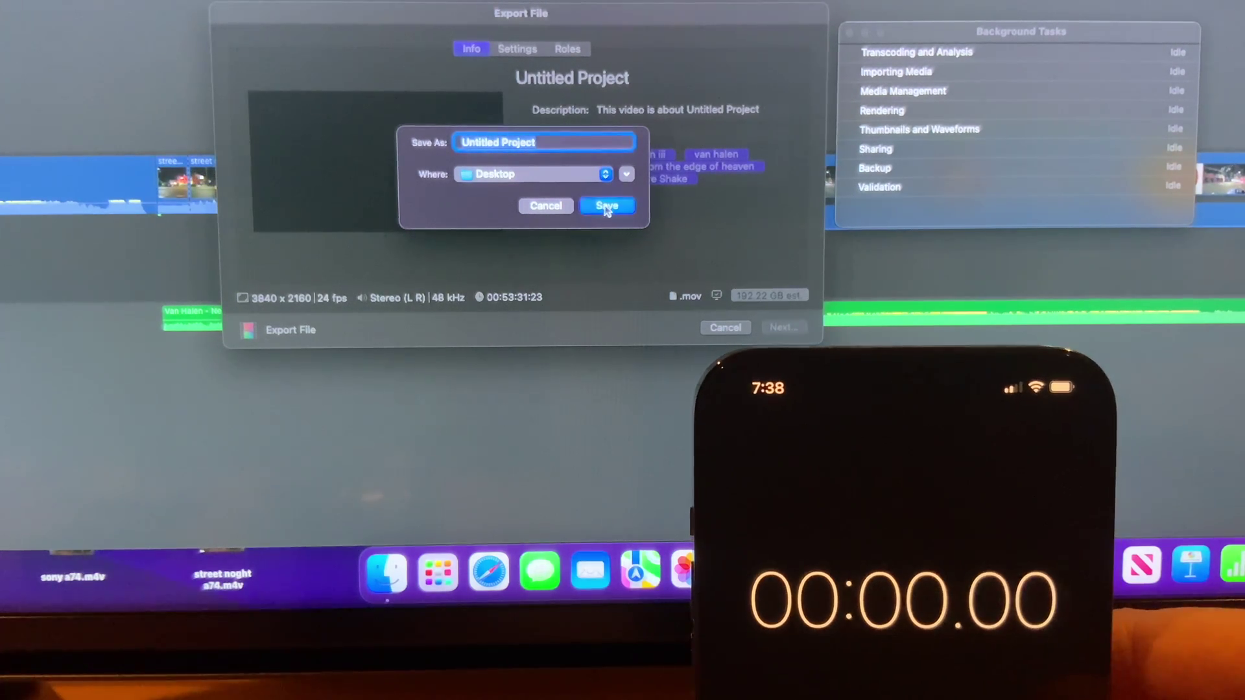